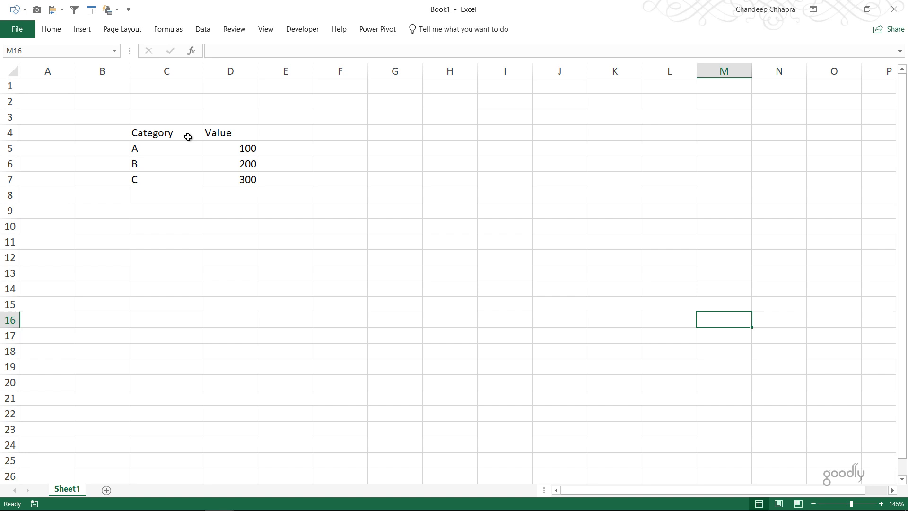
# Copy the whole Category and Value table, including its headers, and switch to Power BI Desktop
pyautogui.click(190, 138)
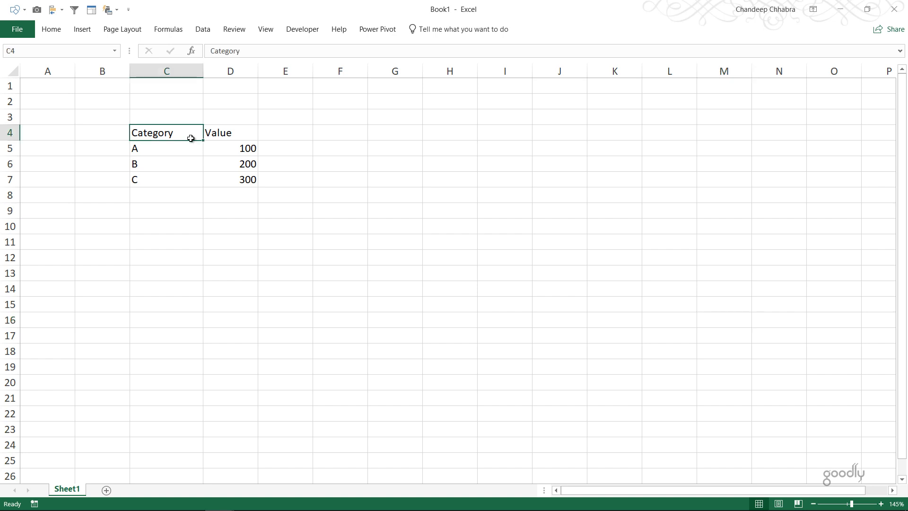
pyautogui.click(228, 135)
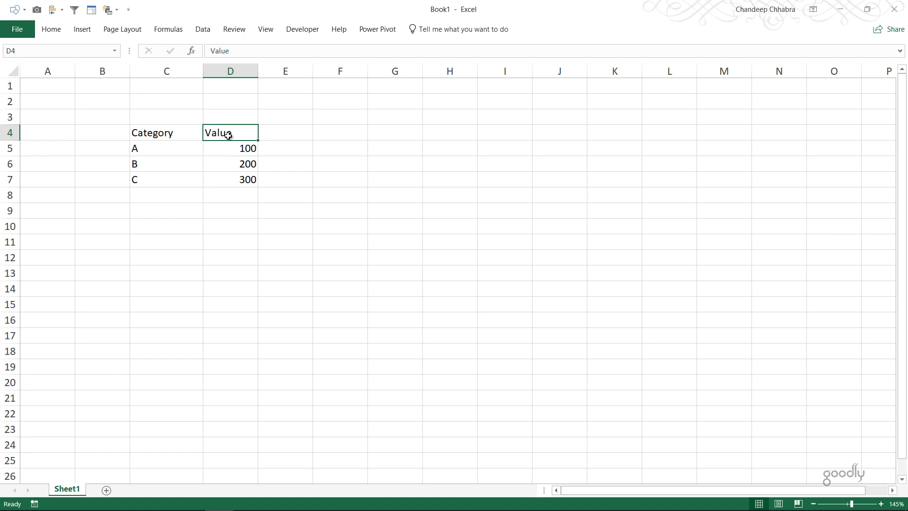
pyautogui.hotkey('ctrl', 'a')
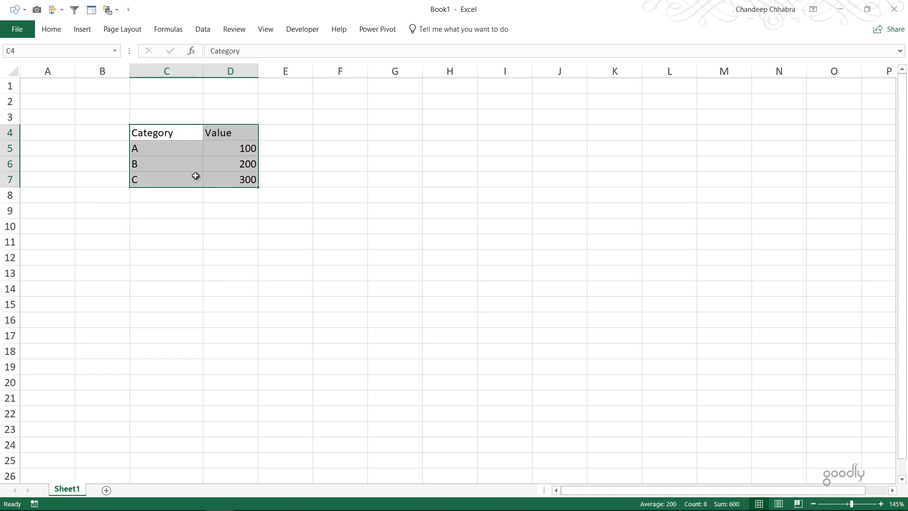
pyautogui.hotkey('ctrl', 'c')
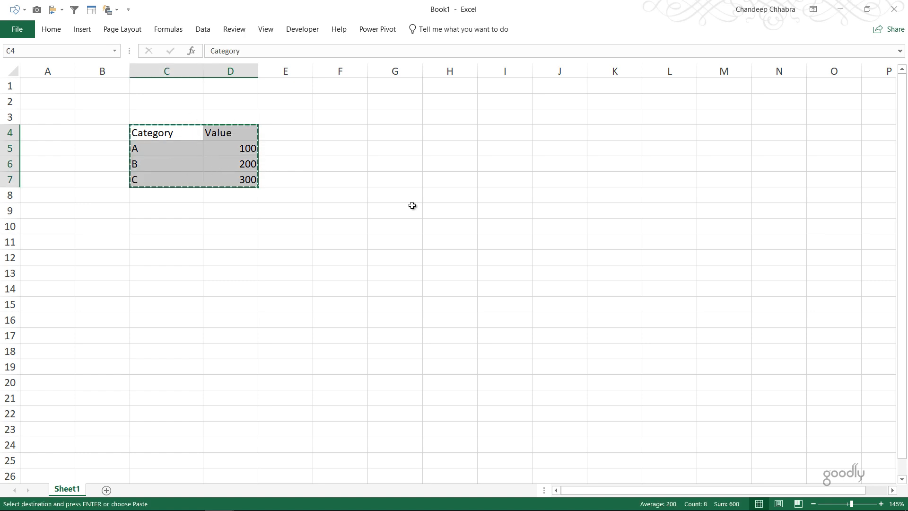
pyautogui.hotkey('alt', 'Tab')
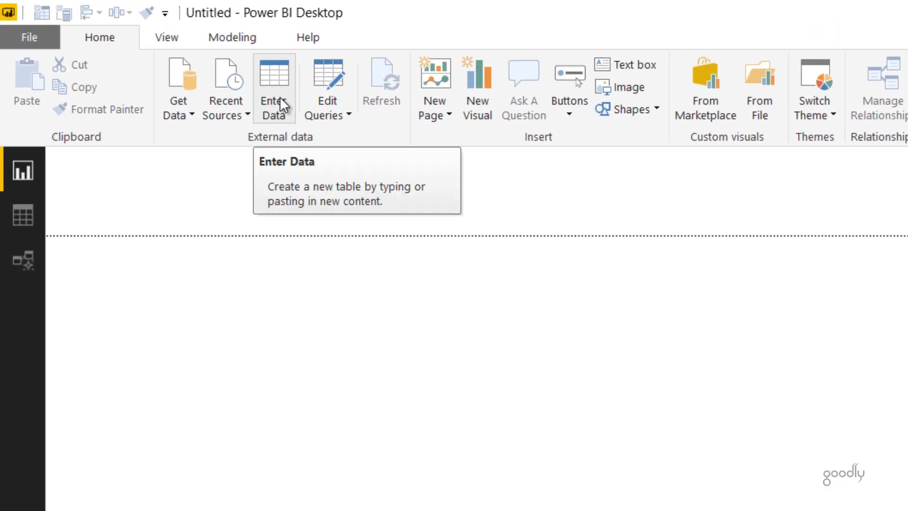
# Create a new table from the copied Category and Value data and load it as Table1
pyautogui.click(280, 105)
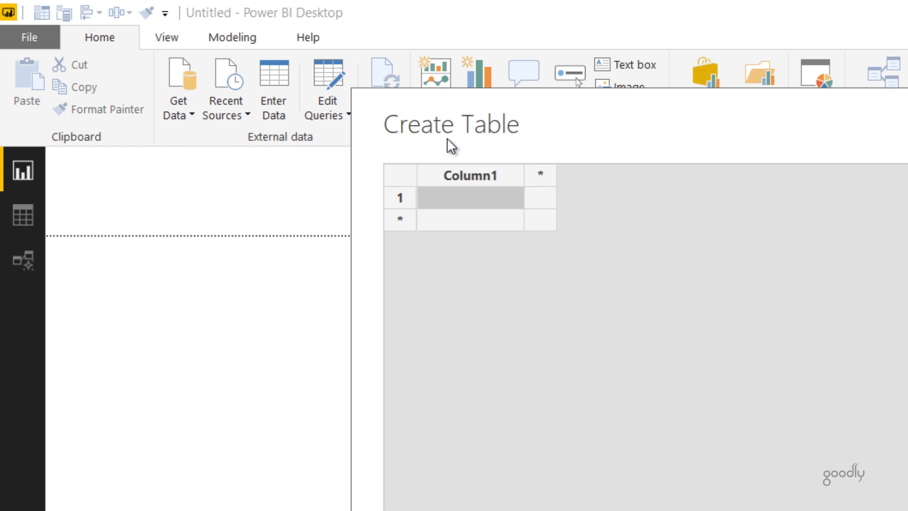
pyautogui.hotkey('ctrl', 'v')
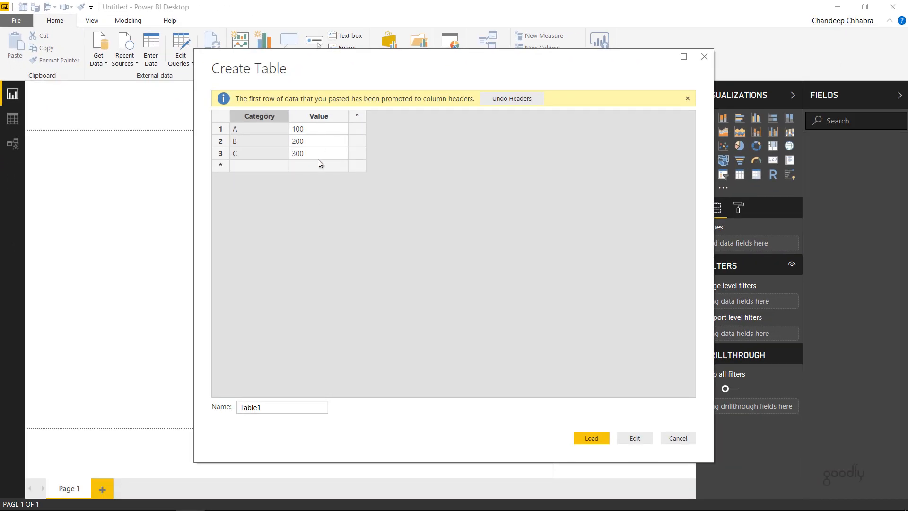
pyautogui.click(246, 404)
pyautogui.click(591, 443)
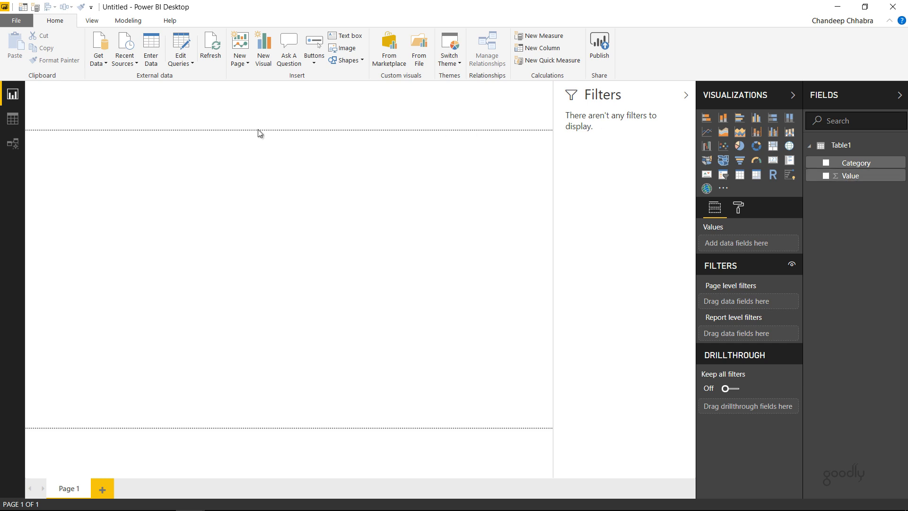
# Review Table1 in the data view, inspect the table behind its Source step in Power Query Editor, and close the editor
pyautogui.click(5, 121)
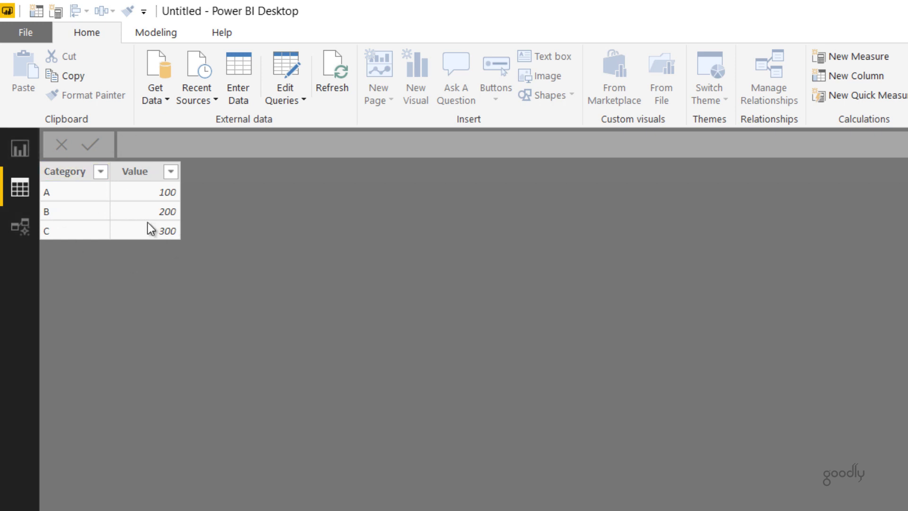
pyautogui.click(291, 64)
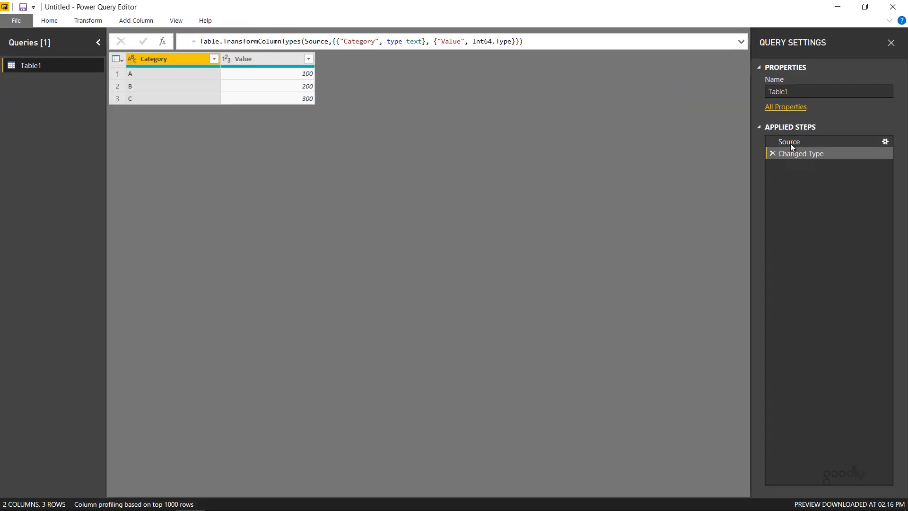
pyautogui.click(792, 144)
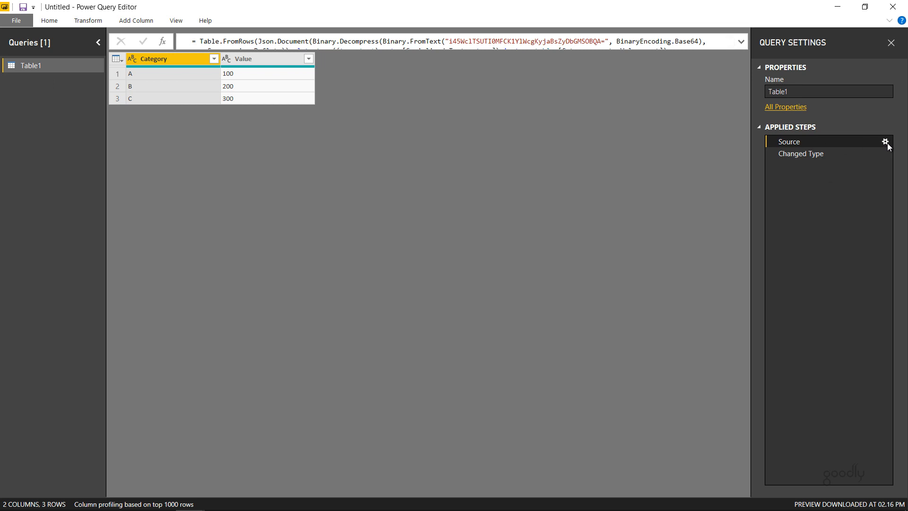
pyautogui.click(885, 142)
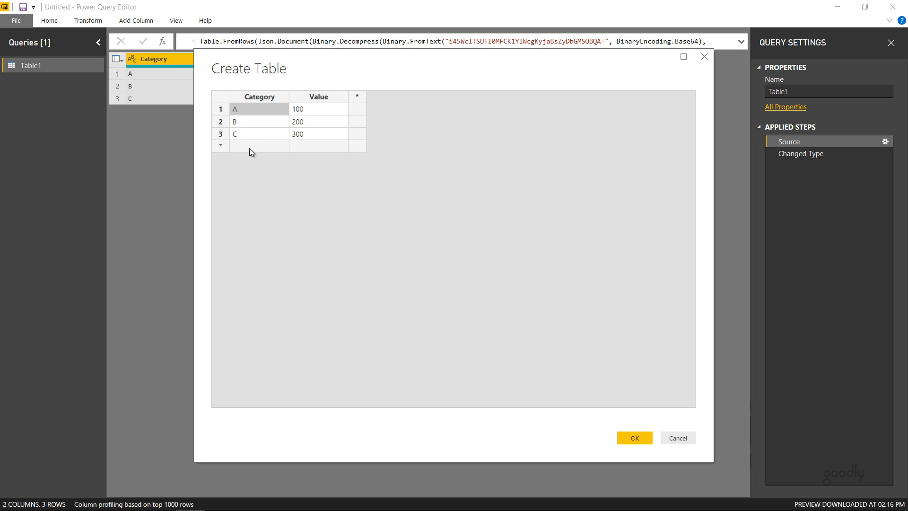
pyautogui.click(634, 439)
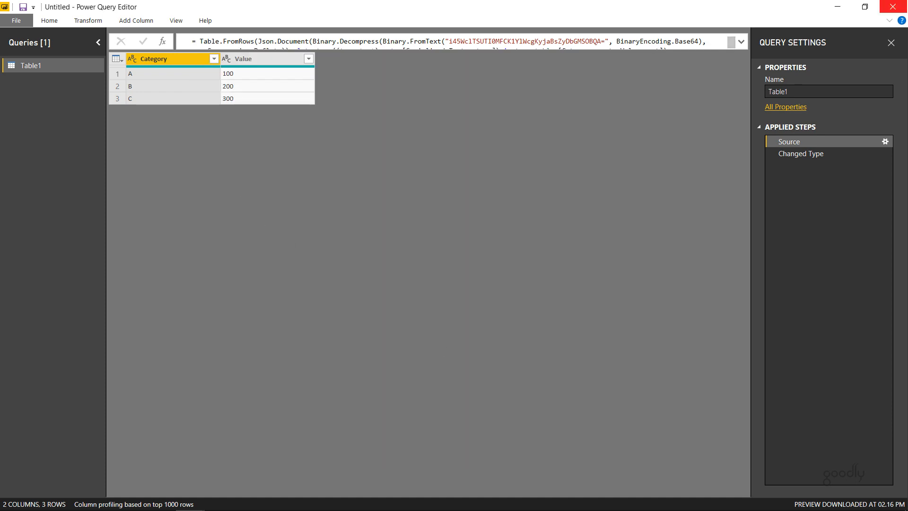
pyautogui.click(893, 7)
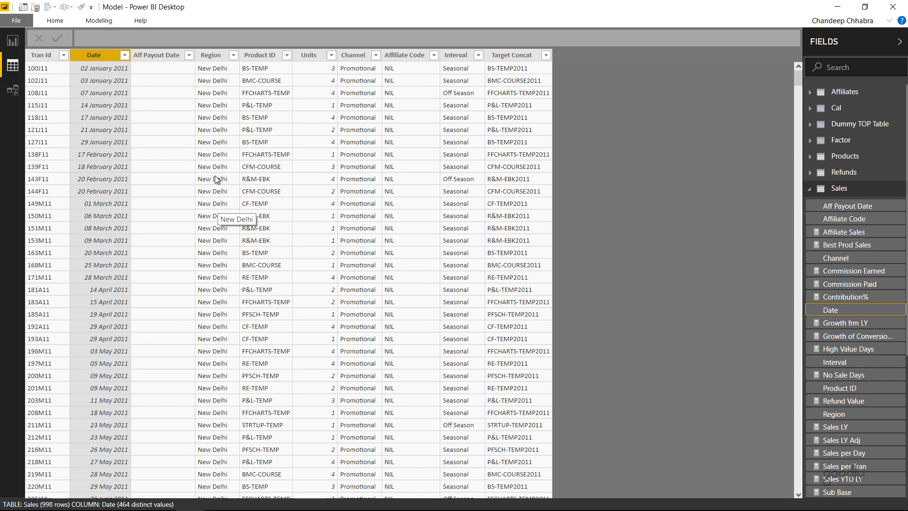
# Filter the Sales table's Channel column to show only Organic
pyautogui.rightClick(214, 139)
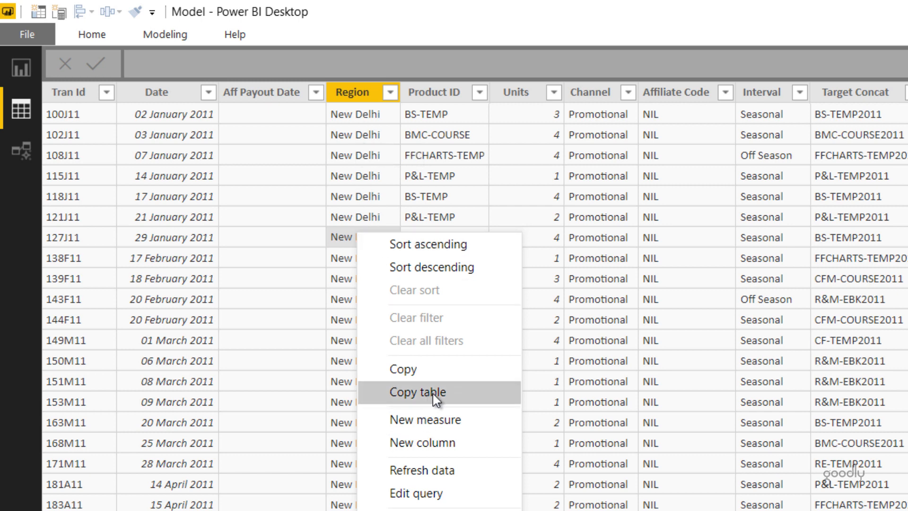
pyautogui.click(428, 361)
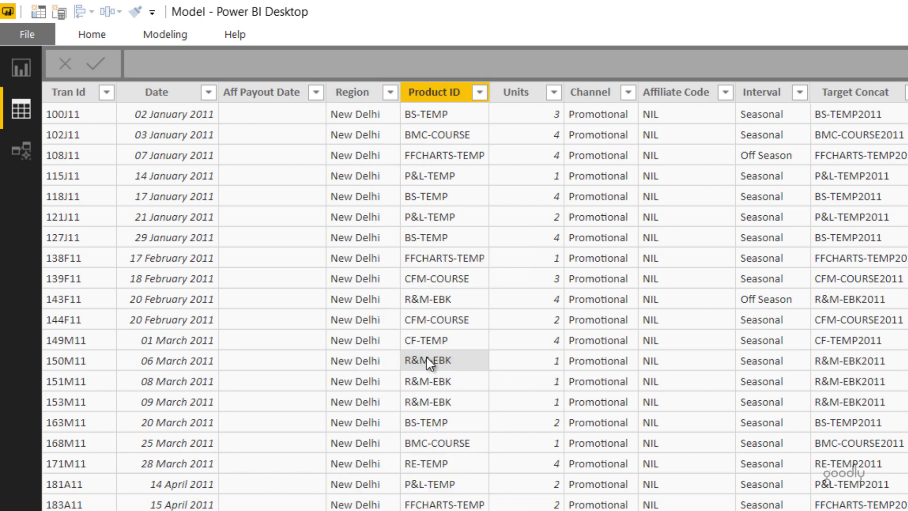
pyautogui.click(629, 94)
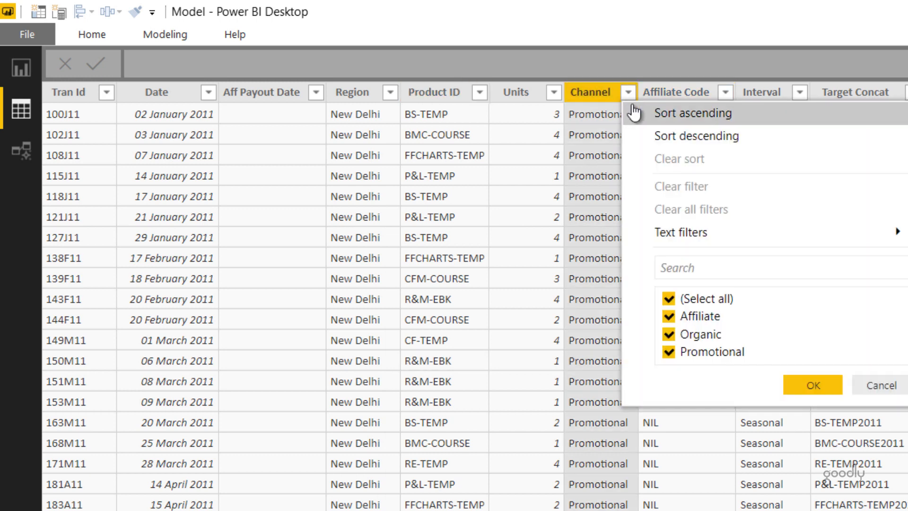
pyautogui.click(669, 300)
pyautogui.click(669, 335)
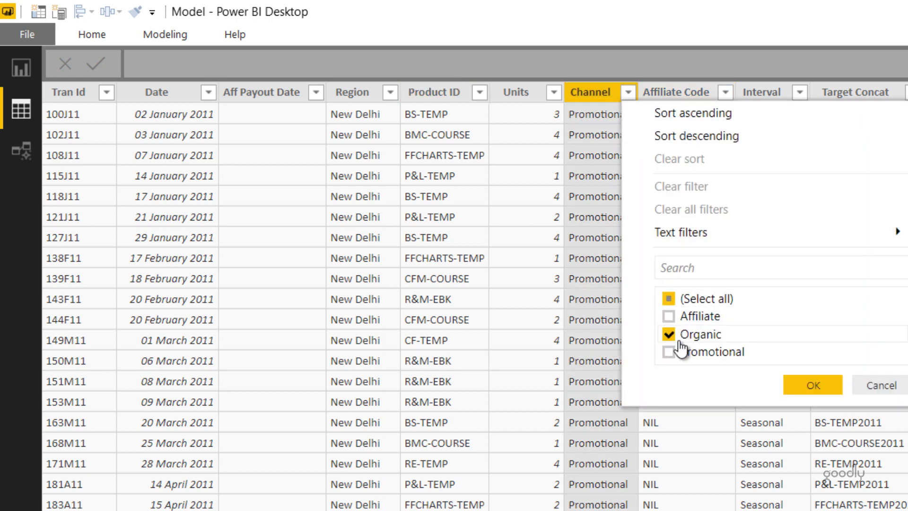
pyautogui.click(813, 385)
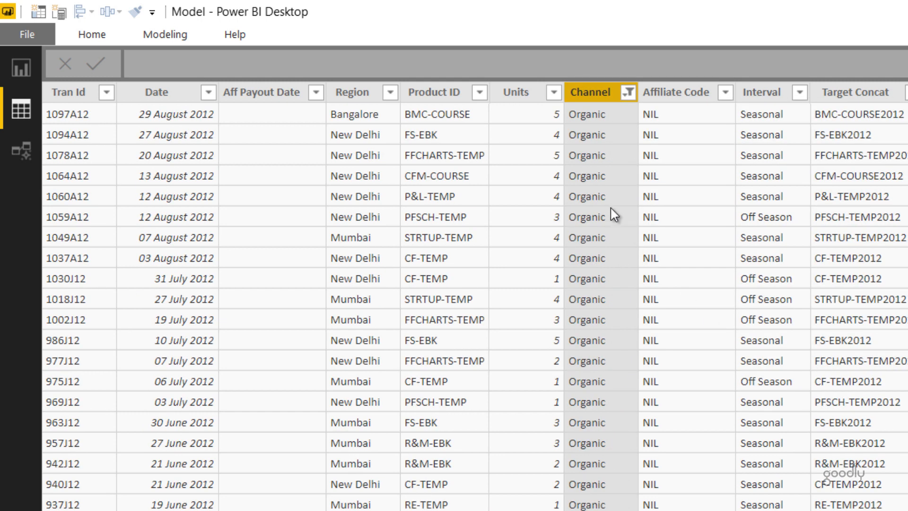
# Copy the filtered Sales table and paste it into the Excel sheet starting at cell H4
pyautogui.rightClick(613, 214)
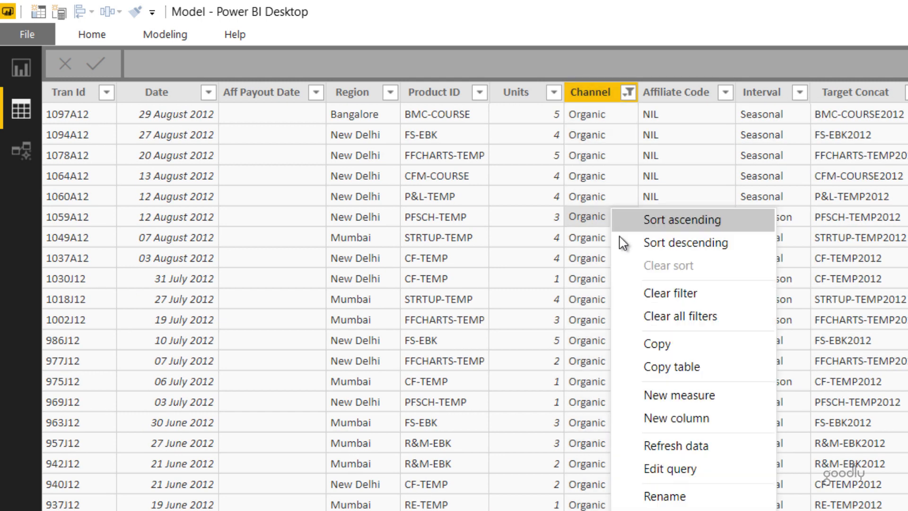
pyautogui.click(655, 374)
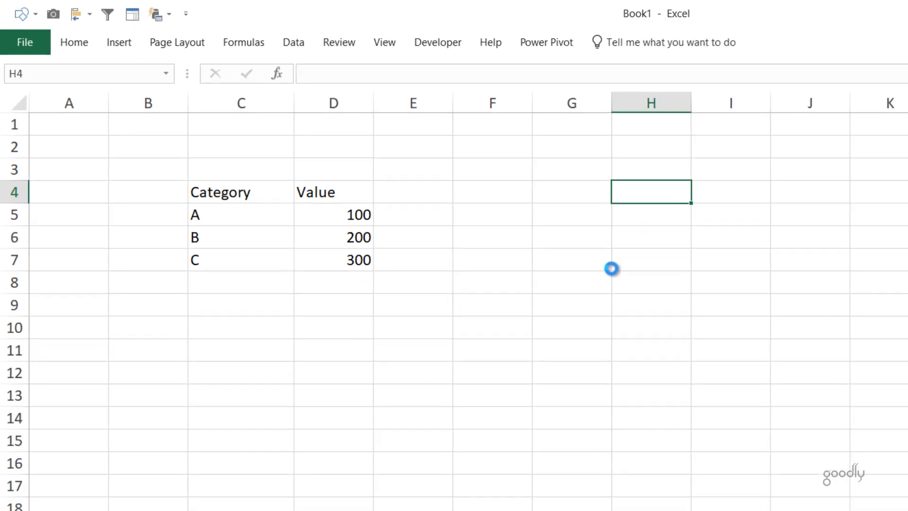
pyautogui.hotkey('ctrl', 'v')
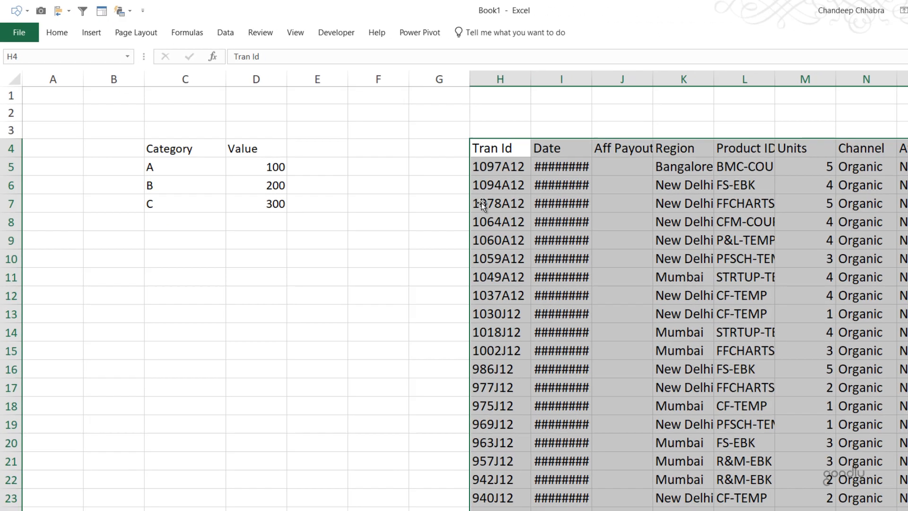
pyautogui.click(560, 221)
pyautogui.press('ctrl')
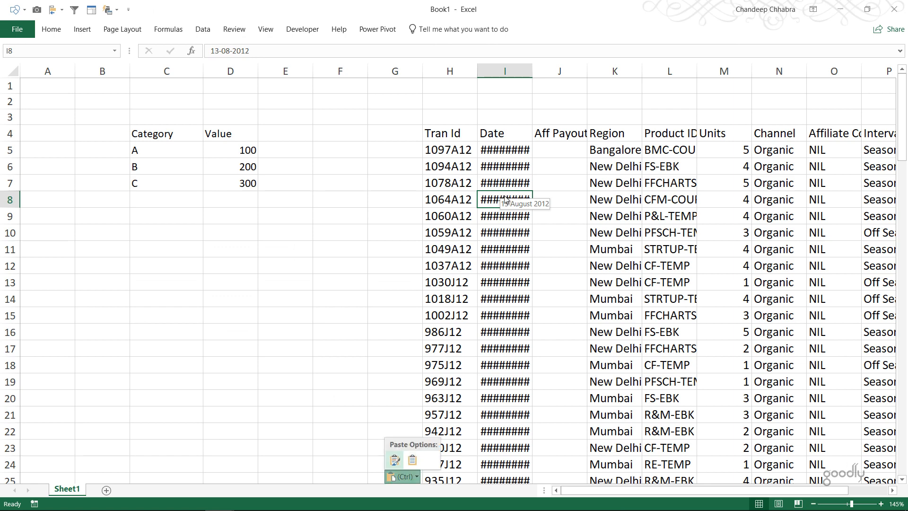
pyautogui.press('Escape')
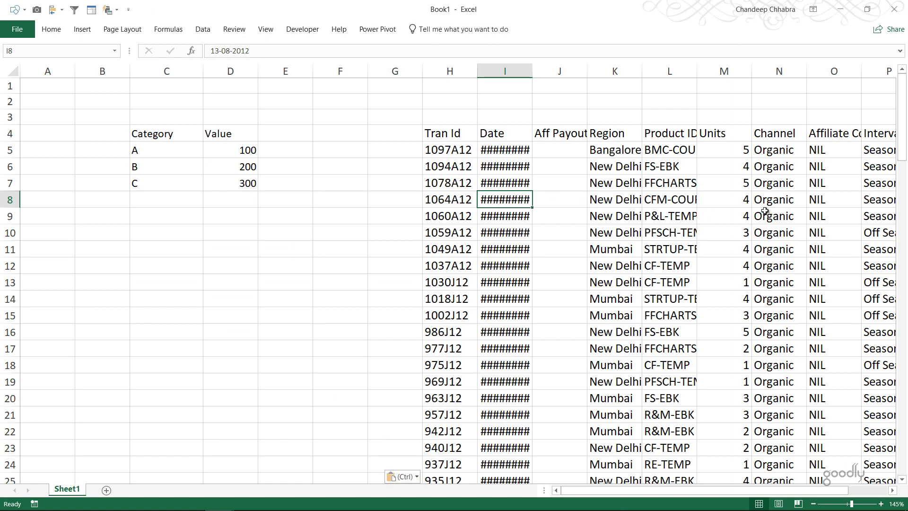
pyautogui.click(765, 210)
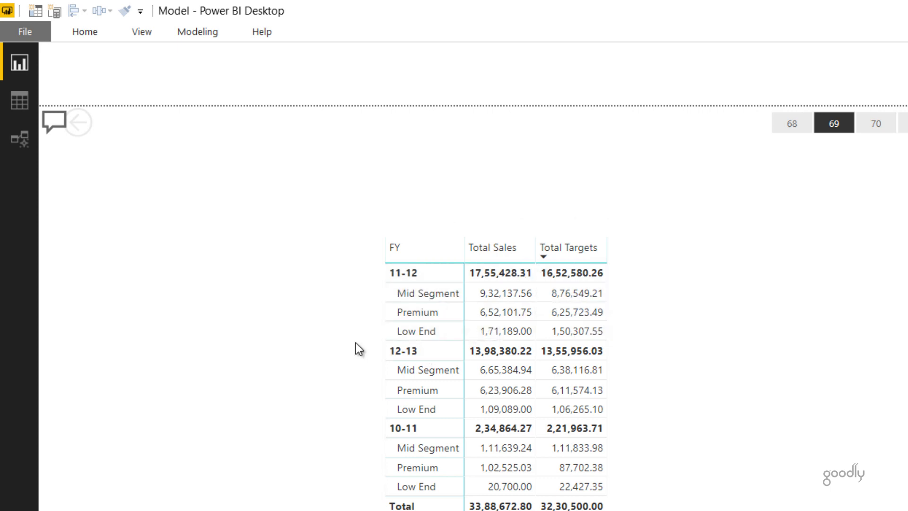
# Sort the report page's matrix by FY, by Total Sales, and finally by Total Targets in descending order
pyautogui.click(611, 226)
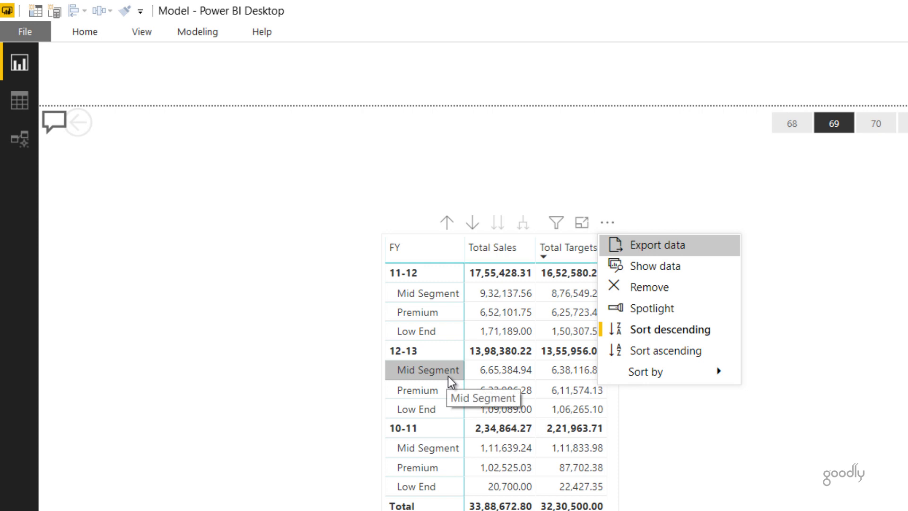
pyautogui.click(636, 245)
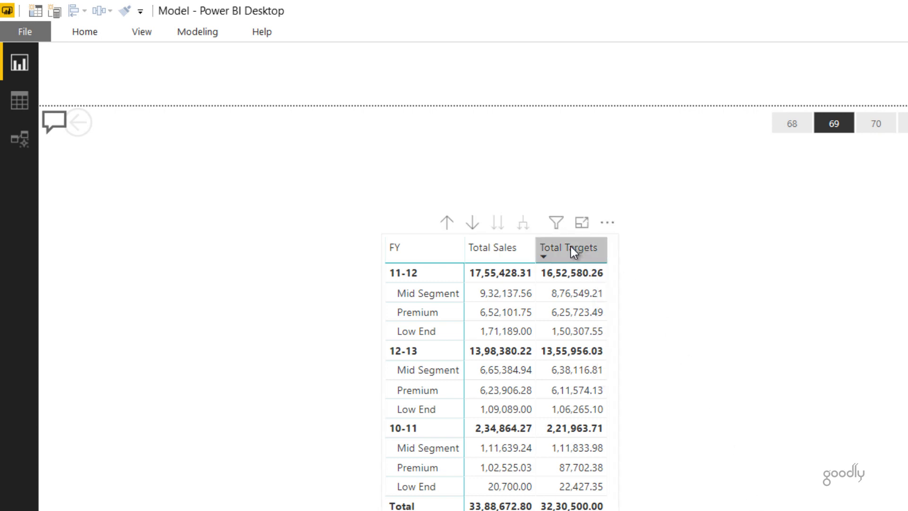
pyautogui.click(444, 255)
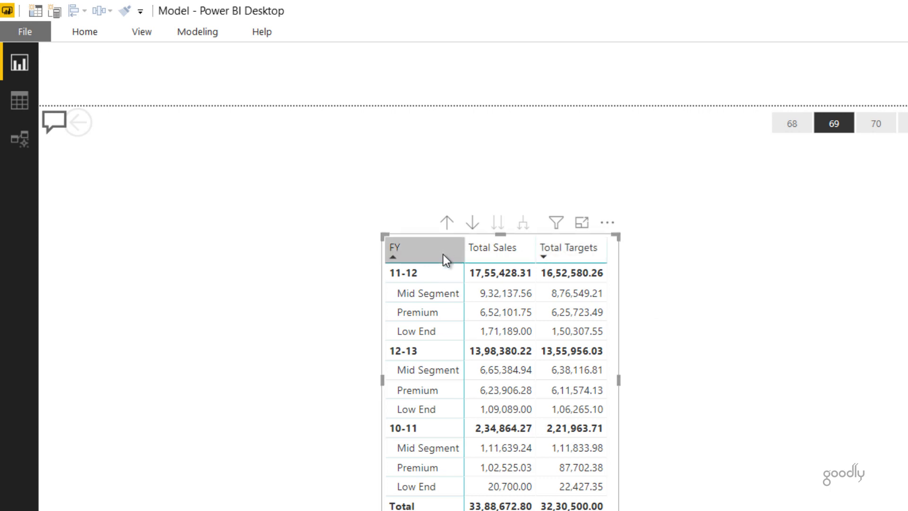
pyautogui.click(444, 255)
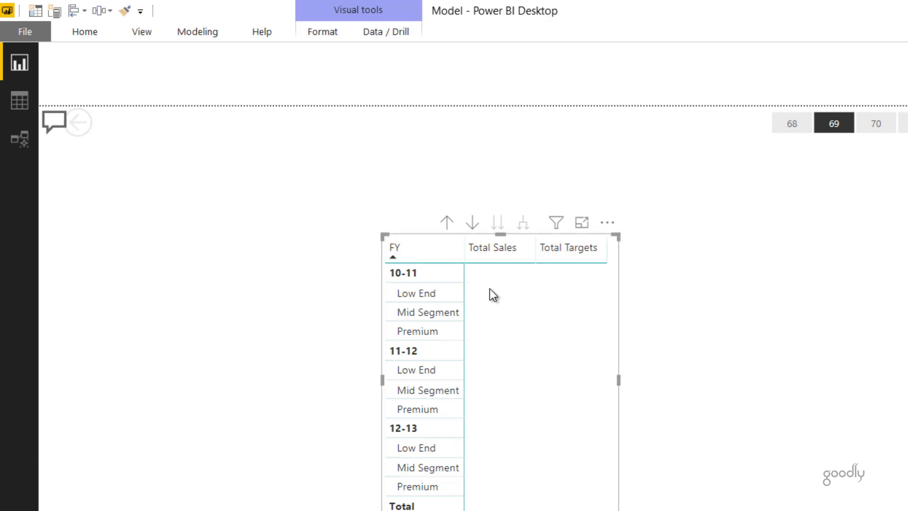
pyautogui.click(518, 255)
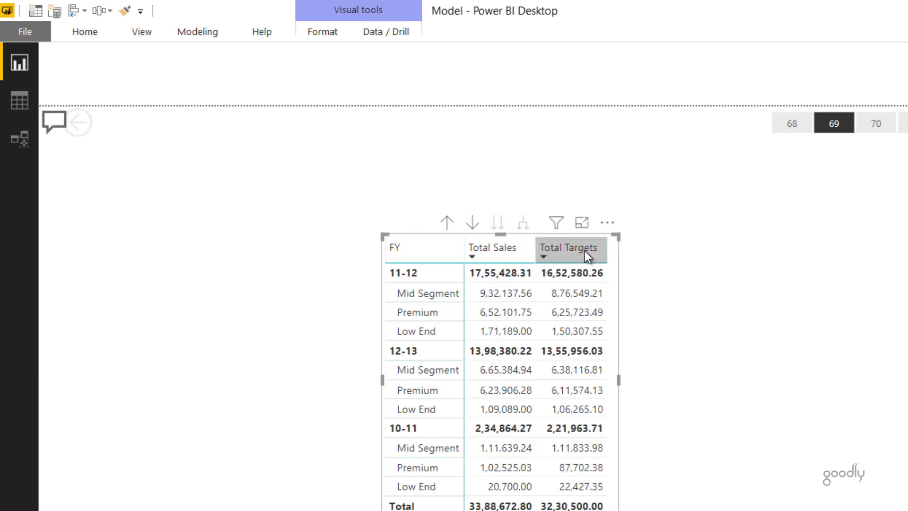
pyautogui.click(584, 251)
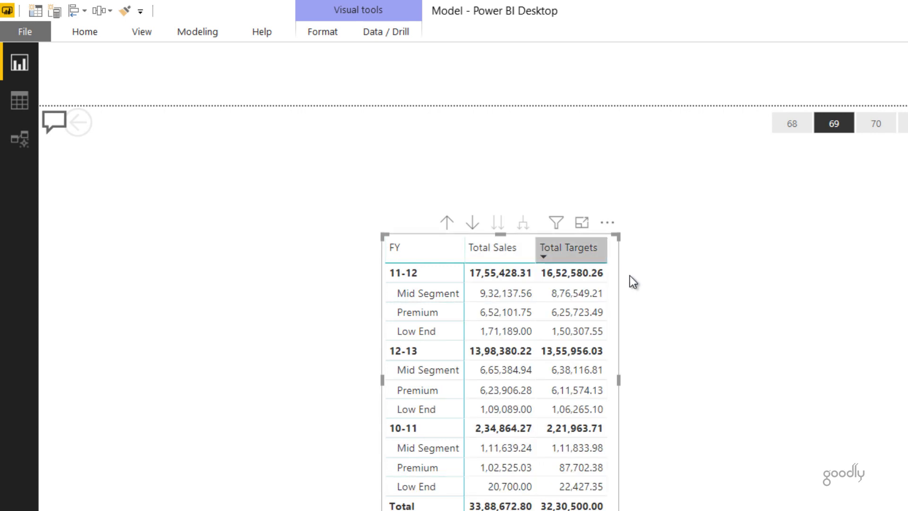
# Copy the matrix data as a selection from its Total Targets header and switch to the Excel workbook Book1
pyautogui.rightClick(585, 245)
pyautogui.moveTo(602, 277)
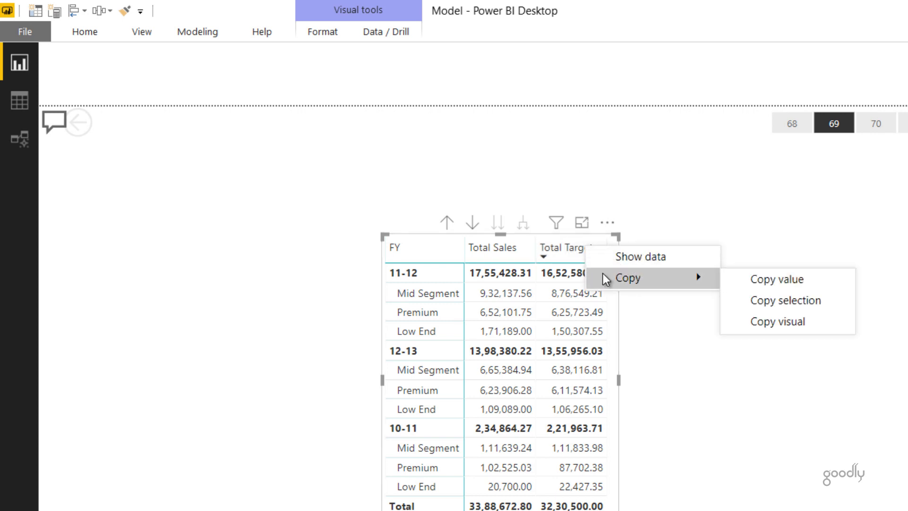
pyautogui.click(778, 301)
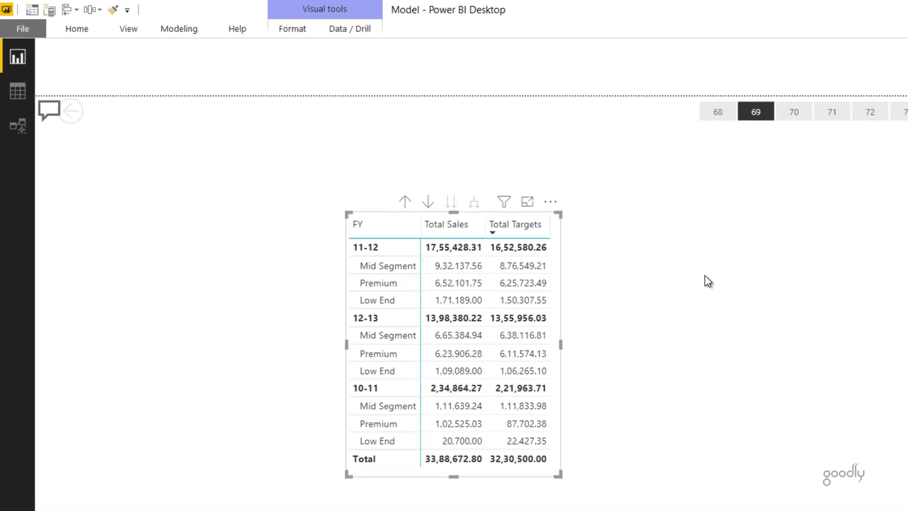
pyautogui.hotkey('alt', 'Tab')
# Paste the copied matrix data into the sheet starting at cell X4, beyond the Organic sales table
pyautogui.press('Up')
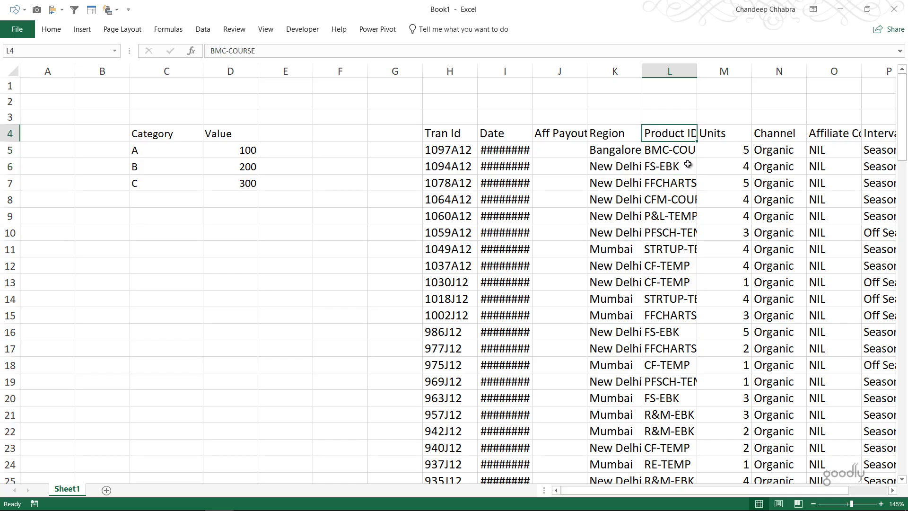
pyautogui.press('Right')
pyautogui.press('Right')
pyautogui.press('Right')
pyautogui.press('Right')
pyautogui.press('Right')
pyautogui.press('Right')
pyautogui.press('Right')
pyautogui.press('Right')
pyautogui.press('Right')
pyautogui.press('Right')
pyautogui.press('Right')
pyautogui.press('Right')
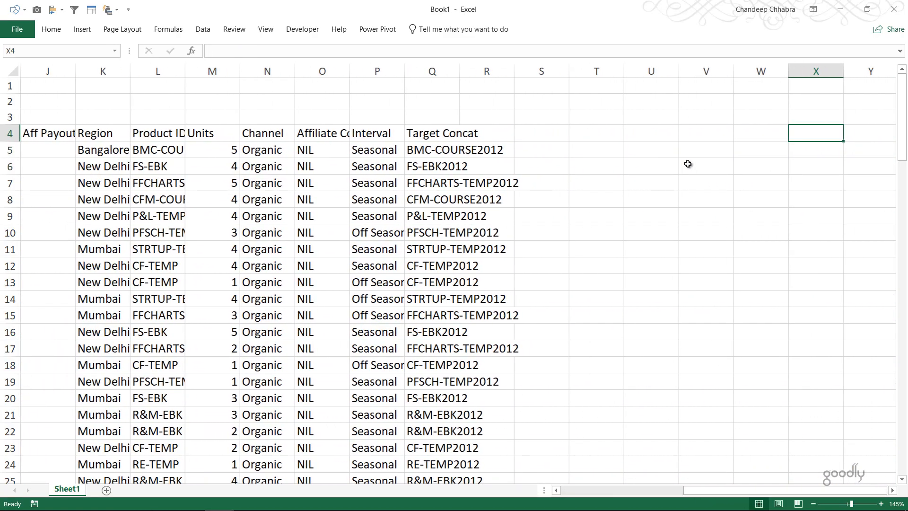
pyautogui.hotkey('ctrl', 'v')
# AutoFit the column widths of the whole pasted FY, Category, Total Sales and Total Targets table
pyautogui.press('Right')
pyautogui.press('Right')
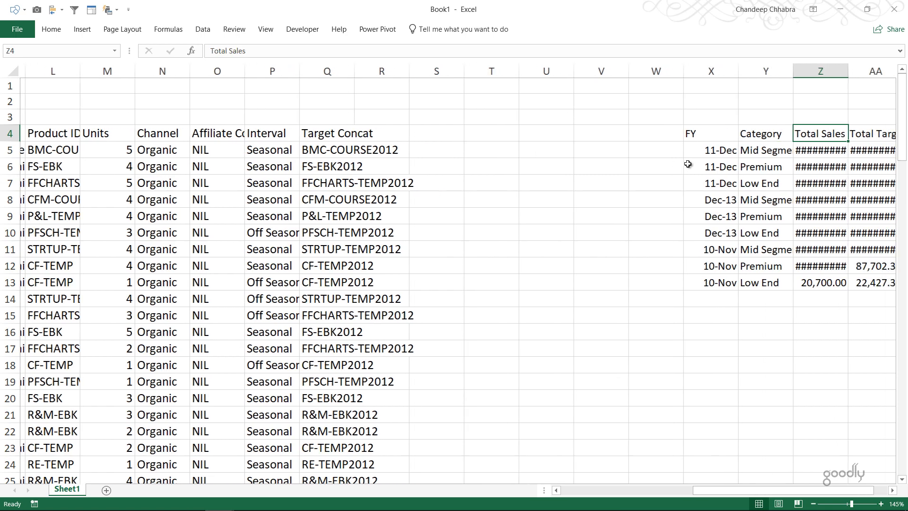
pyautogui.press('Right')
pyautogui.press('Right')
pyautogui.press('Left')
pyautogui.hotkey('ctrl', 'a')
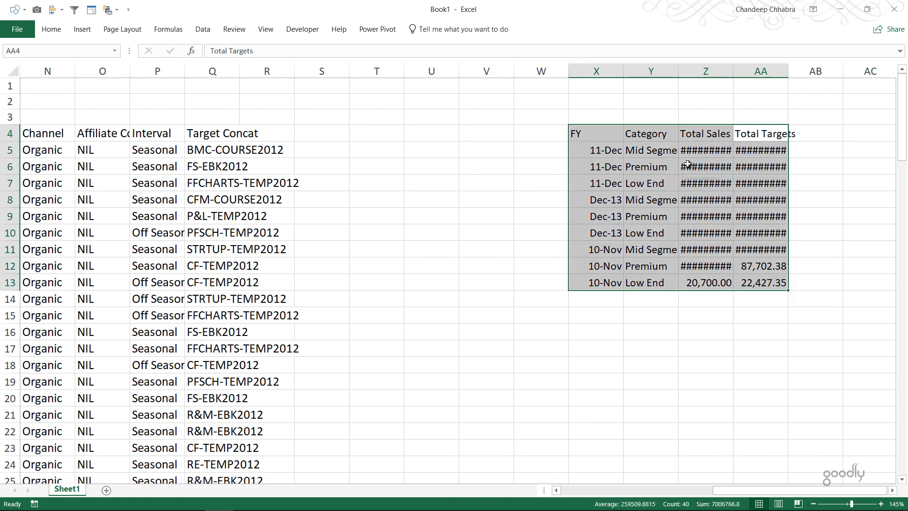
pyautogui.hotkey('alt', 'h')
pyautogui.press('o')
pyautogui.press('i')
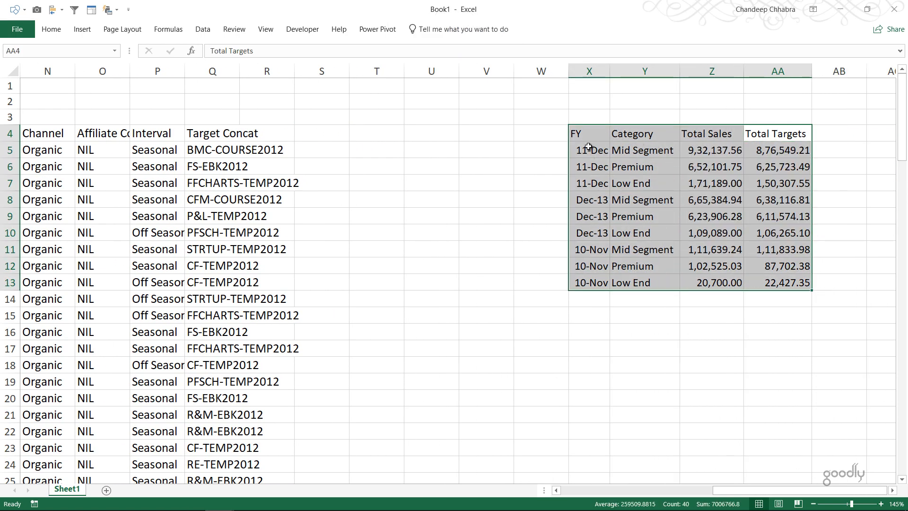
# Inspect the first pasted FY value in cell X5 and switch back to the Power BI Desktop report
pyautogui.click(590, 150)
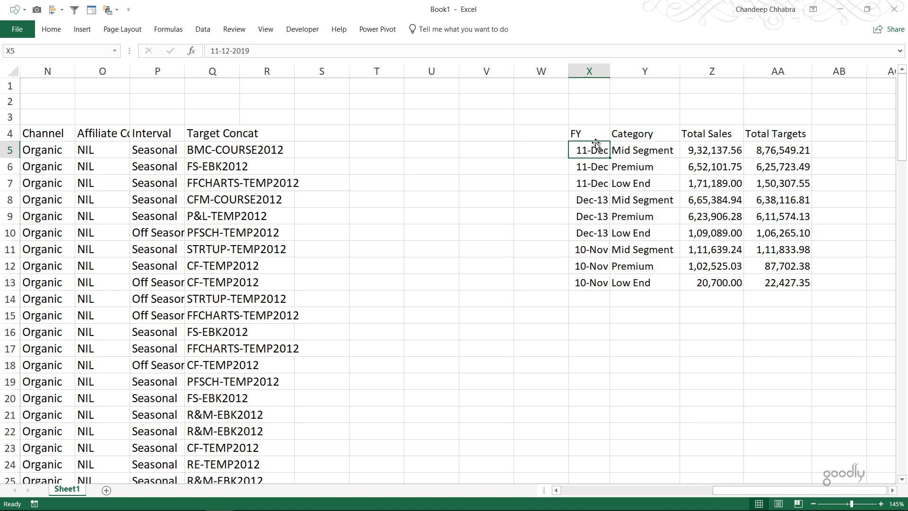
pyautogui.hotkey('alt', 'Tab')
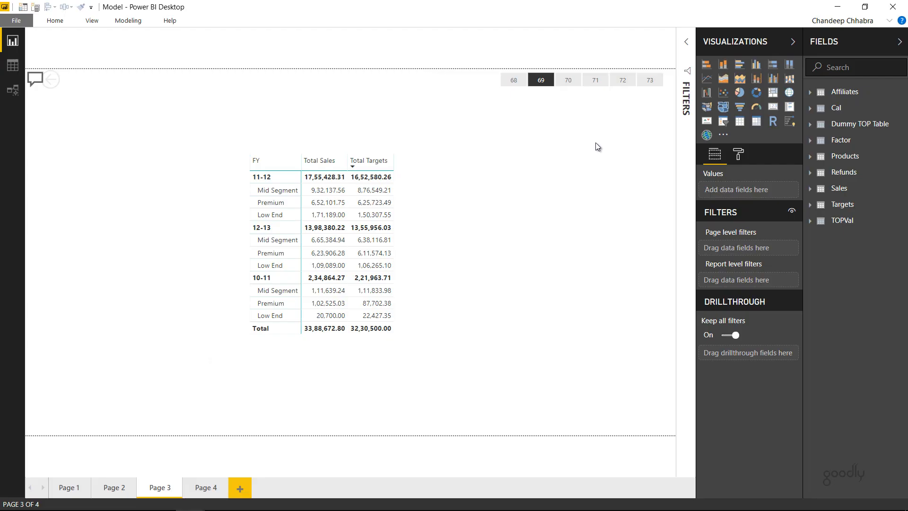